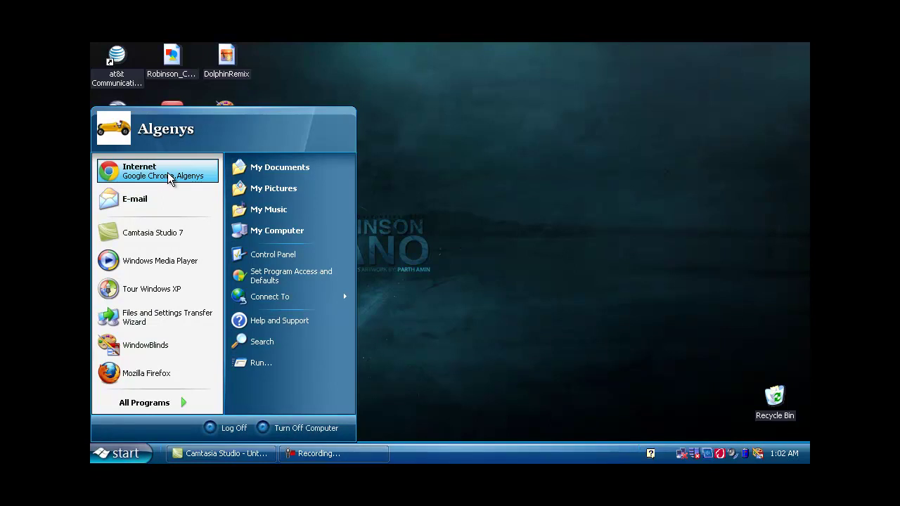
- Open Google Chrome and search Google for "Windowws blind" to show the WindowBlinds download results
left_click(169, 175)
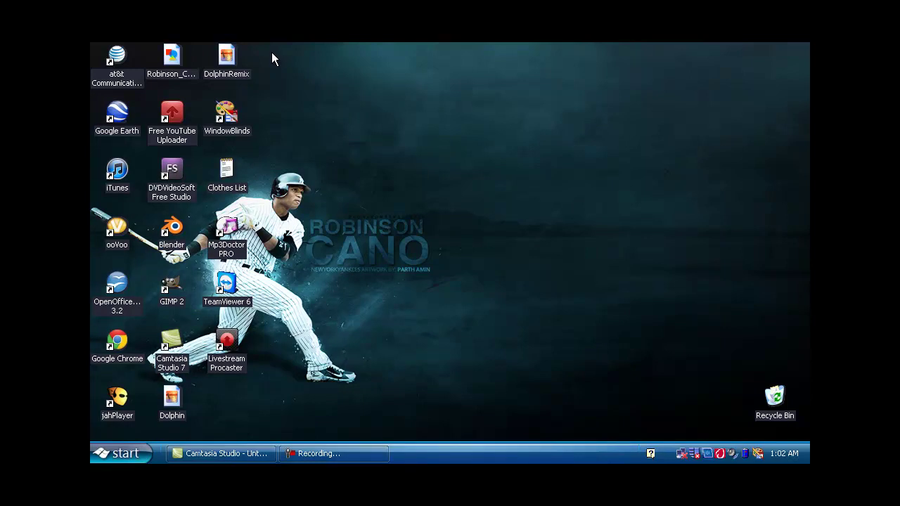
left_click_drag(263, 59, 309, 100)
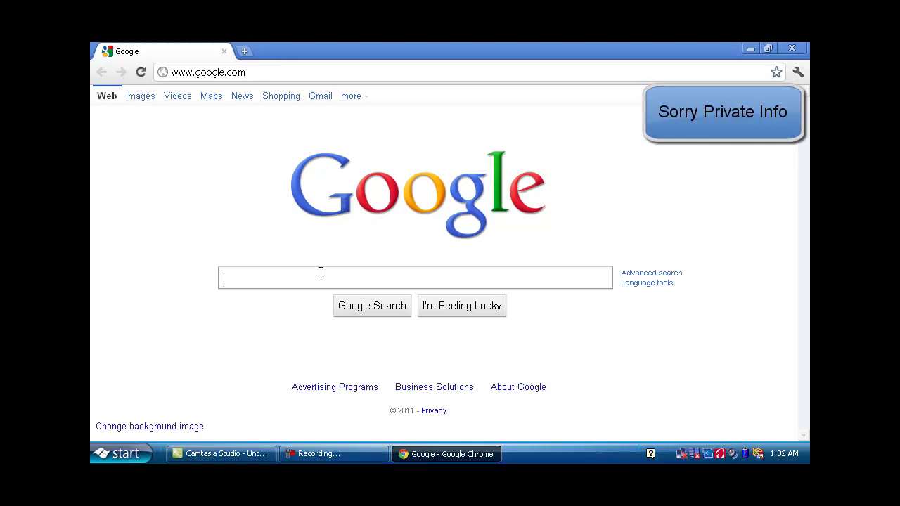
type("indo")
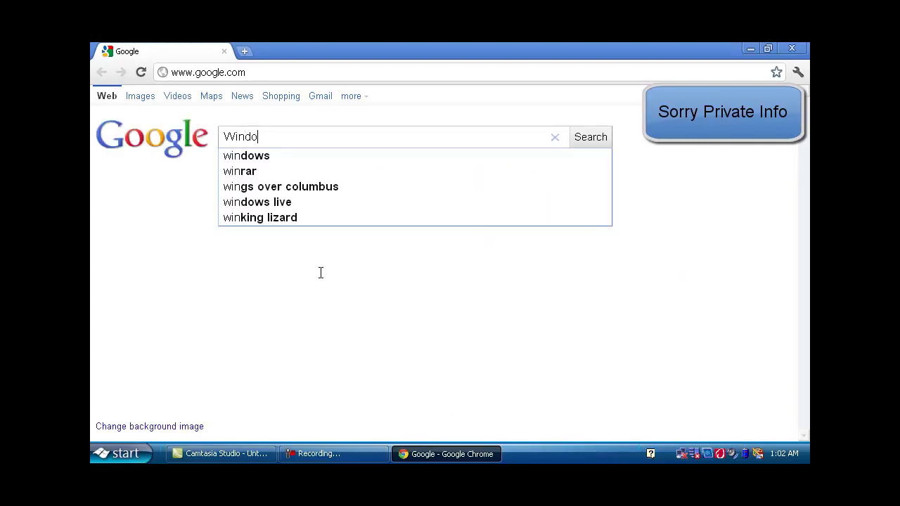
type("w")
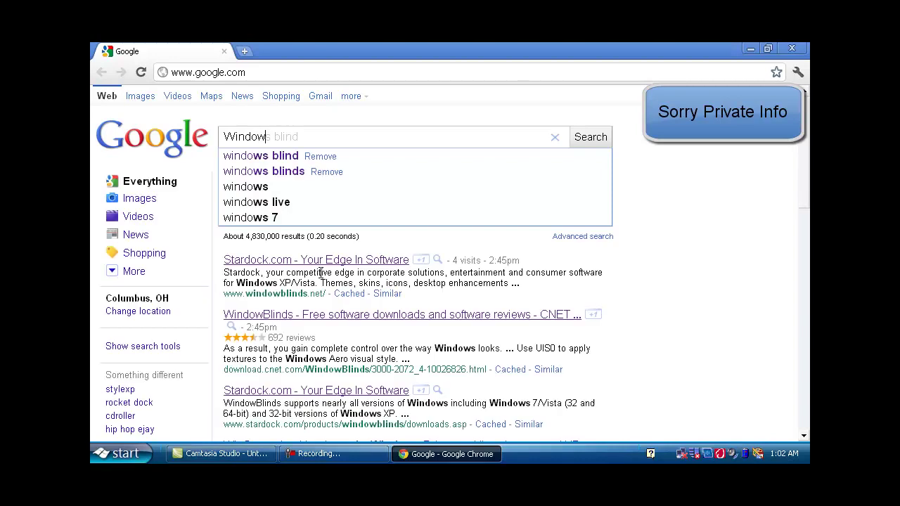
type("ws bli")
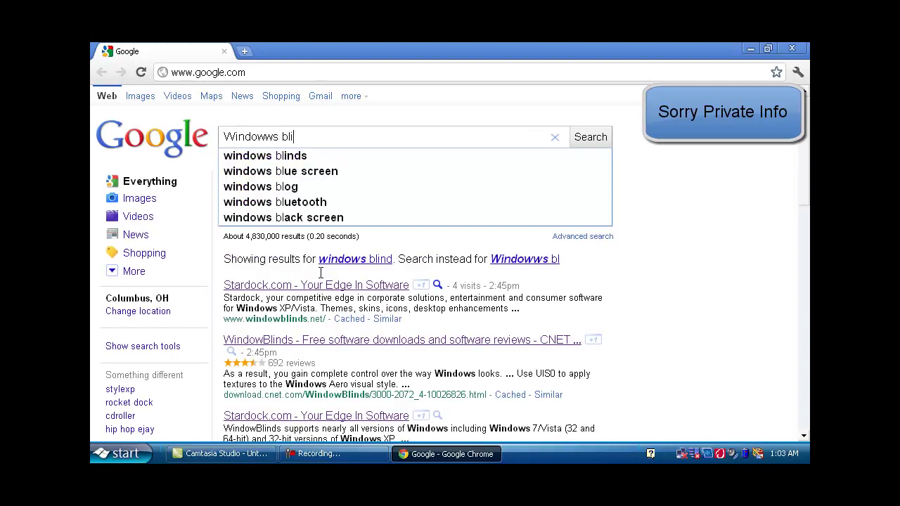
type("n")
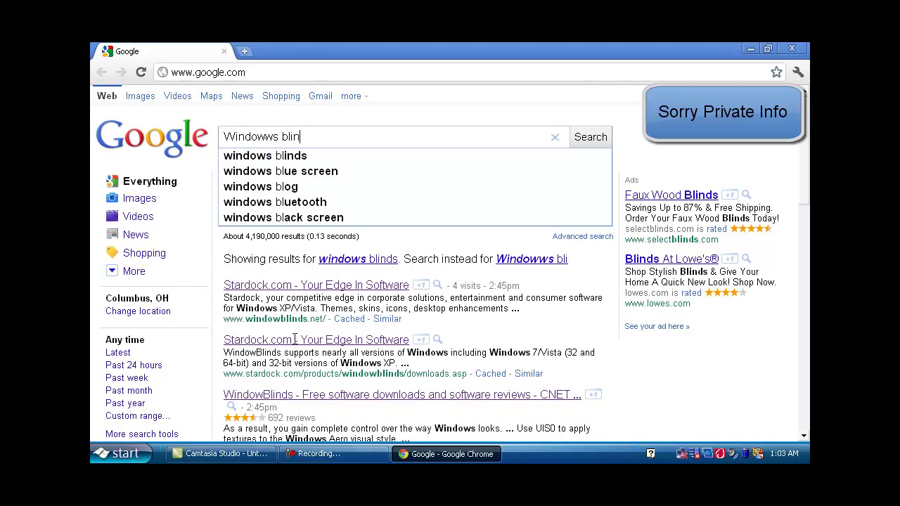
type("d")
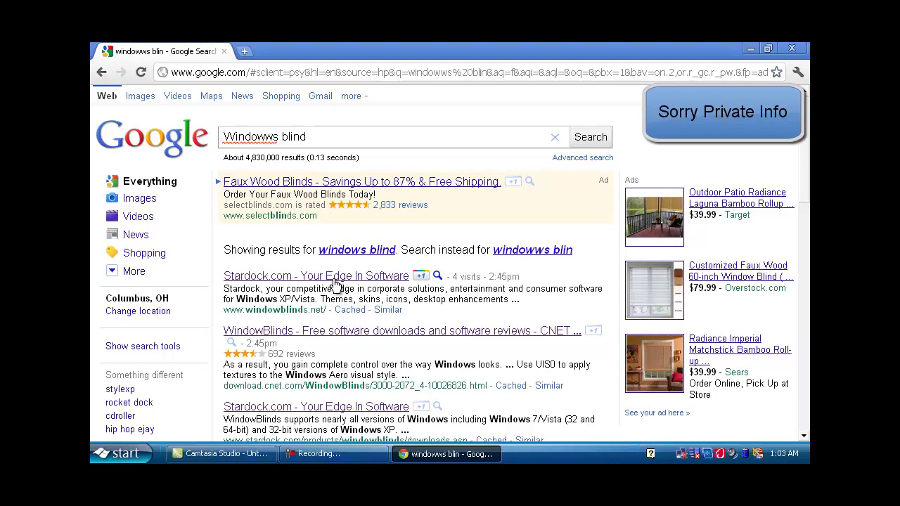
scroll(331, 285, "down", 1)
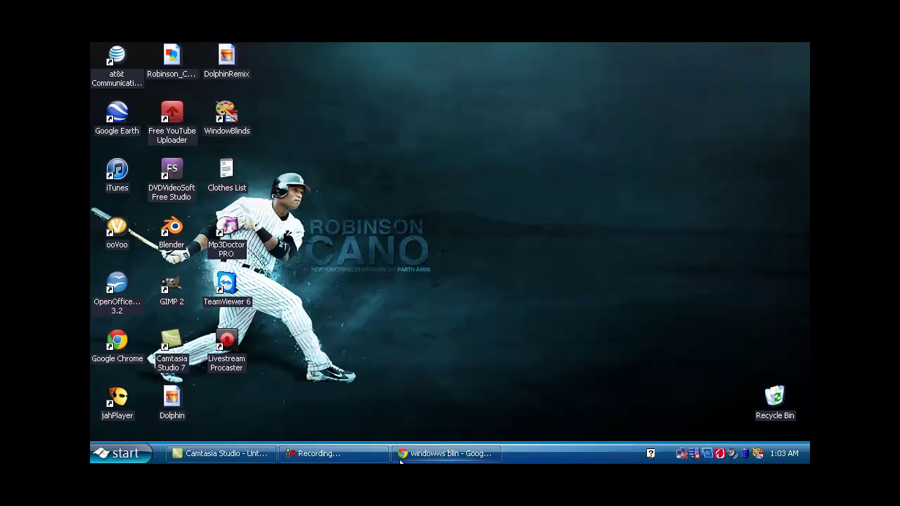
- Launch WindowBlinds from the installed Stardock Object Desktop programs and close the browser window with the search results
left_click(123, 453)
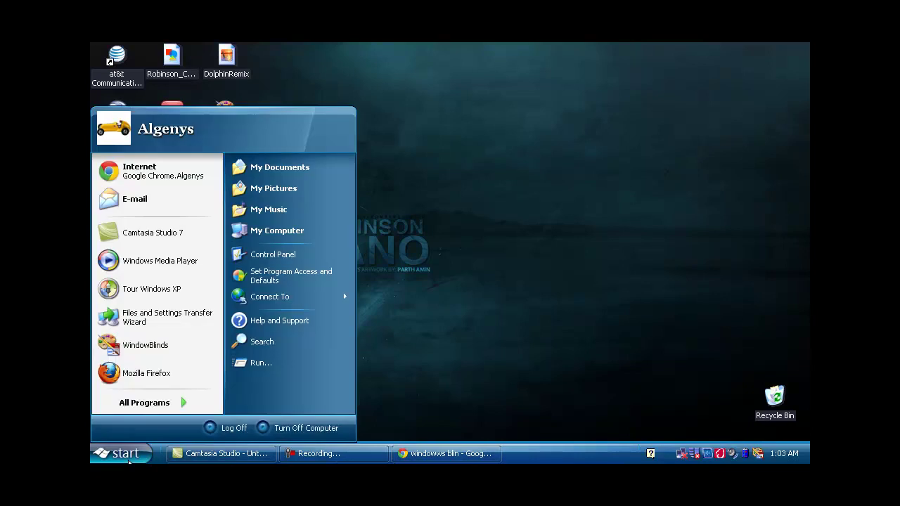
left_click(144, 403)
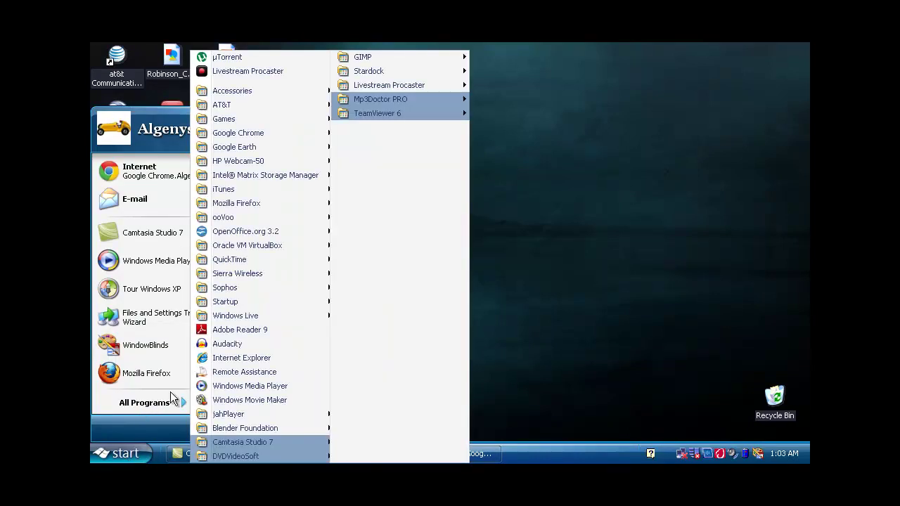
left_click(236, 442)
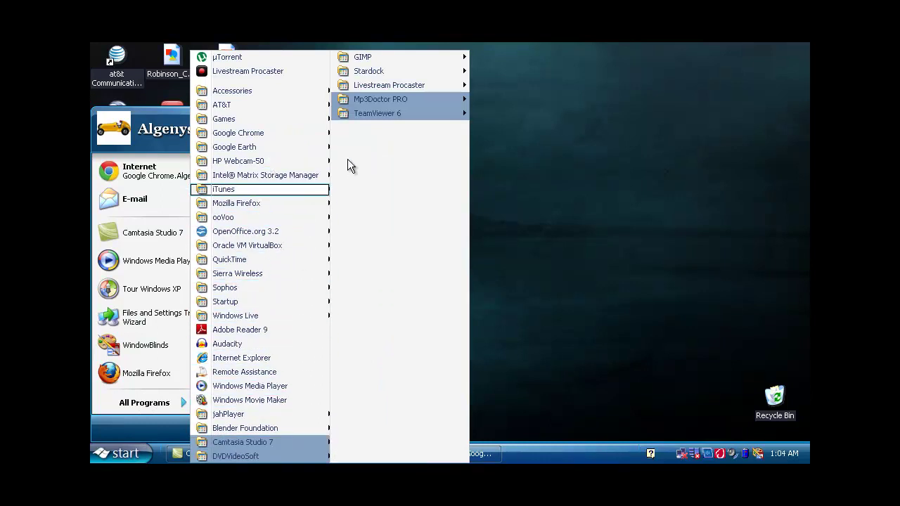
mouse_move(382, 73)
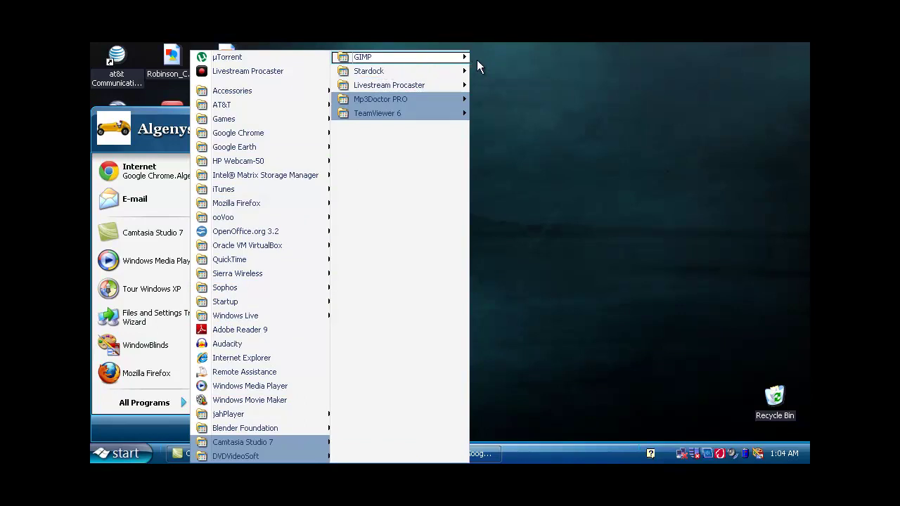
mouse_move(480, 76)
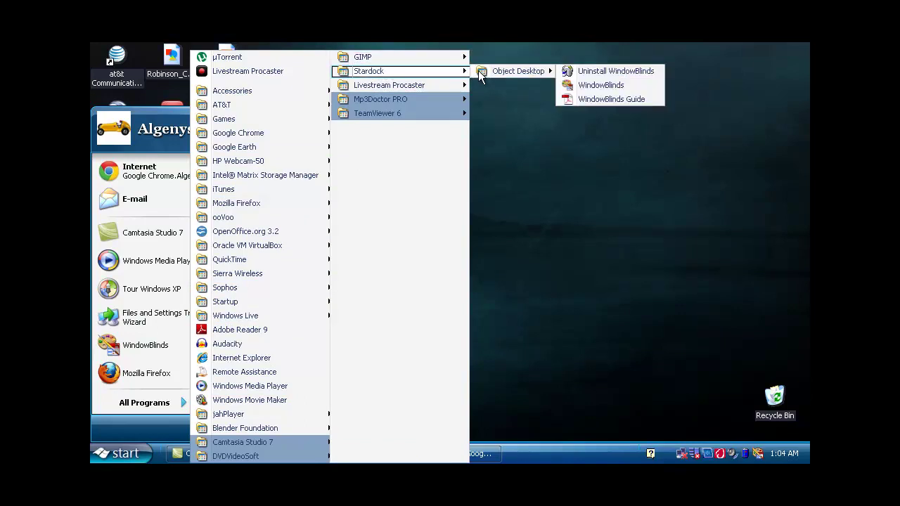
left_click(582, 84)
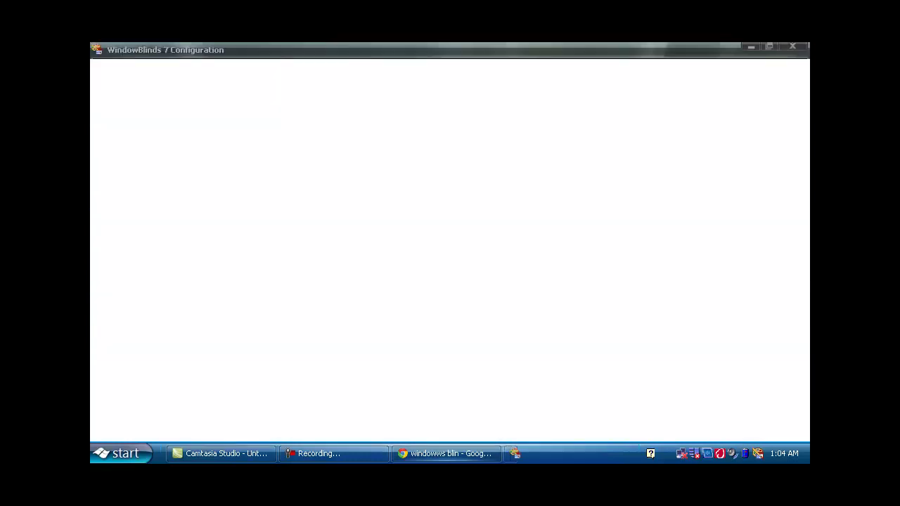
right_click(437, 456)
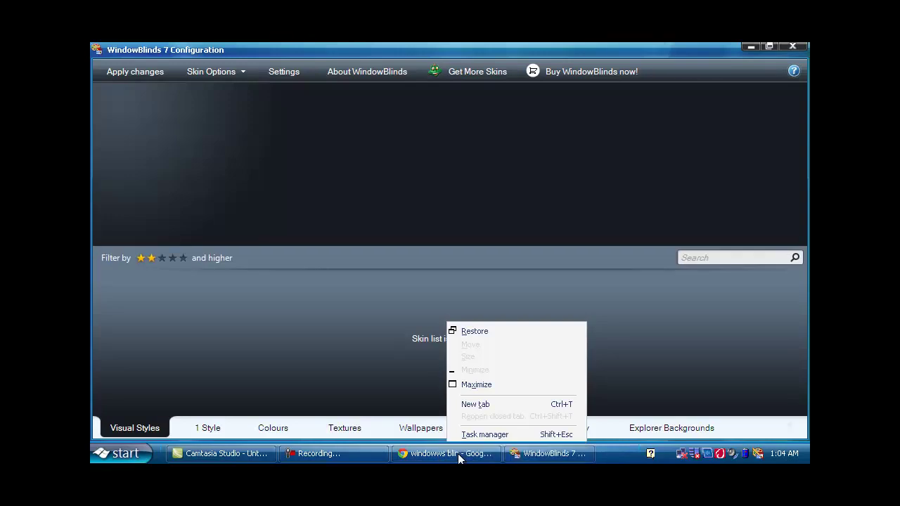
left_click(455, 453)
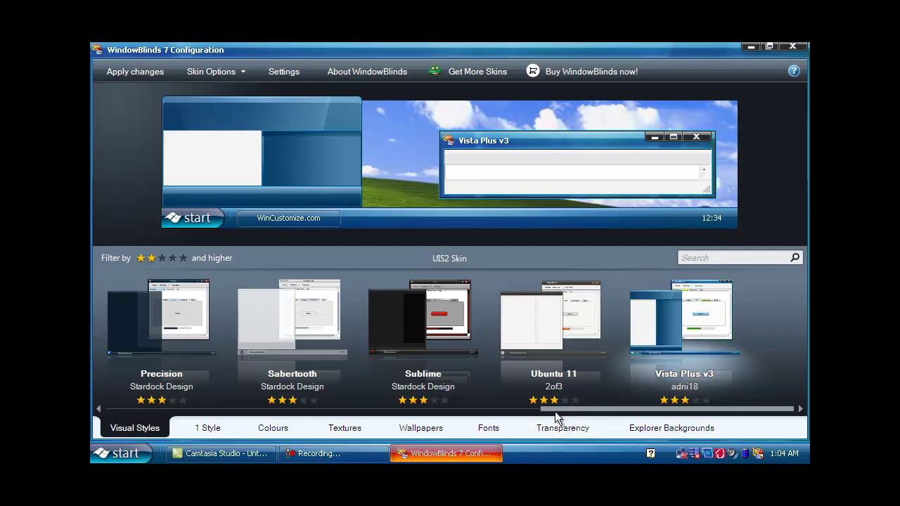
- Look through the installed visual style skins from Vista Plus v3 back to Windows Classic
scroll(494, 366, "down", 1)
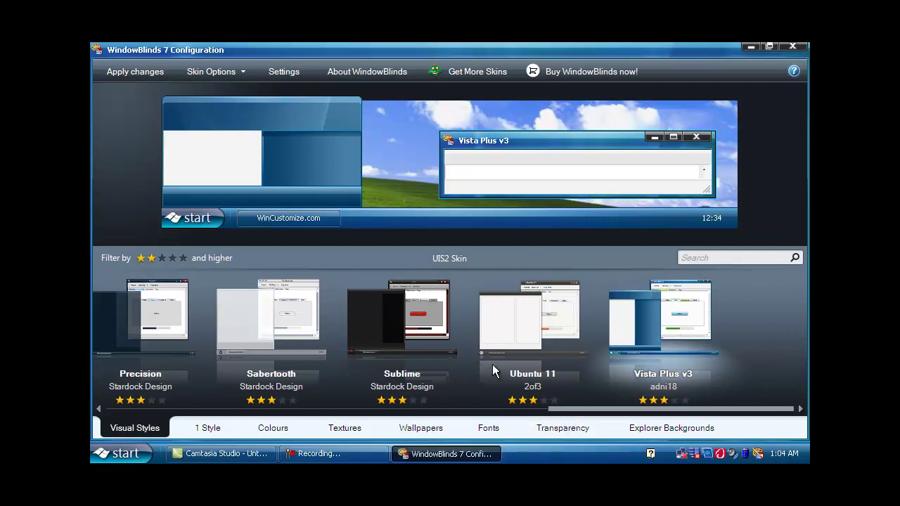
scroll(492, 364, "up", 1)
left_click_drag(541, 407, 285, 392)
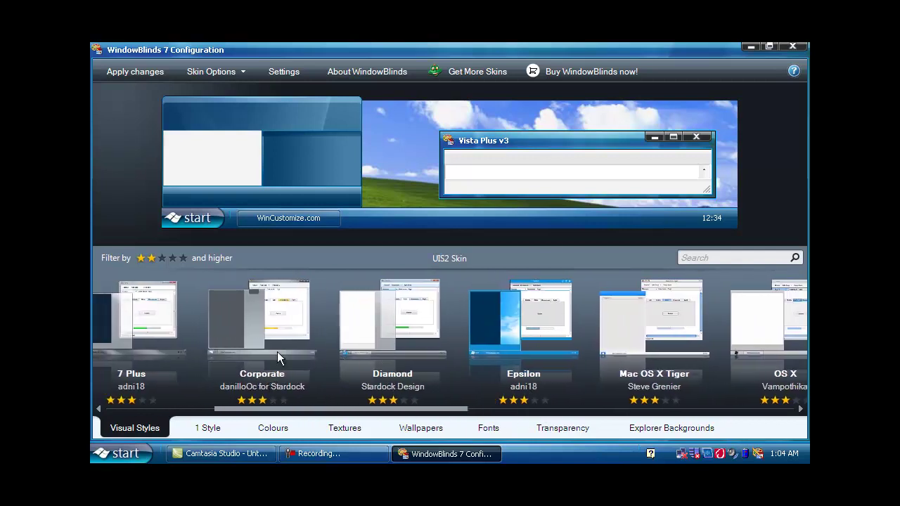
left_click_drag(234, 411, 125, 397)
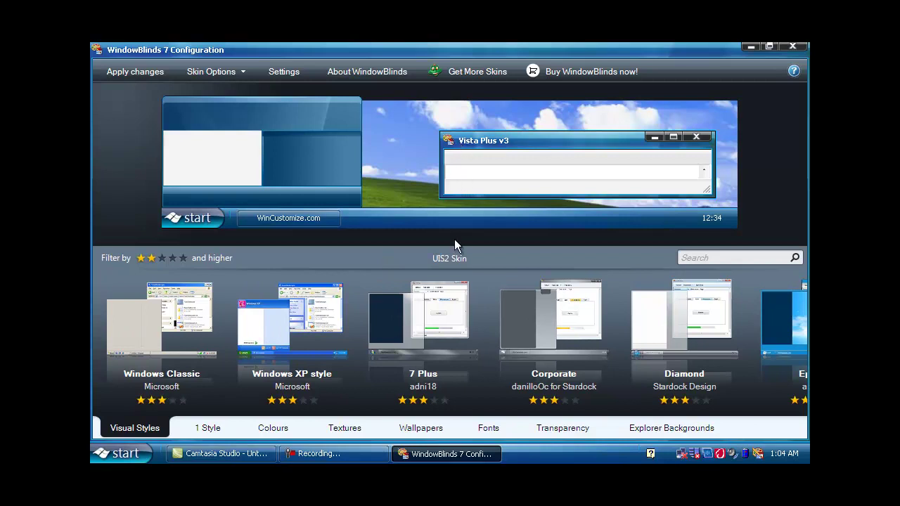
- Open the online gallery for more WindowBlinds skins in a maximized browser window and list the all-time popular skins
left_click(468, 76)
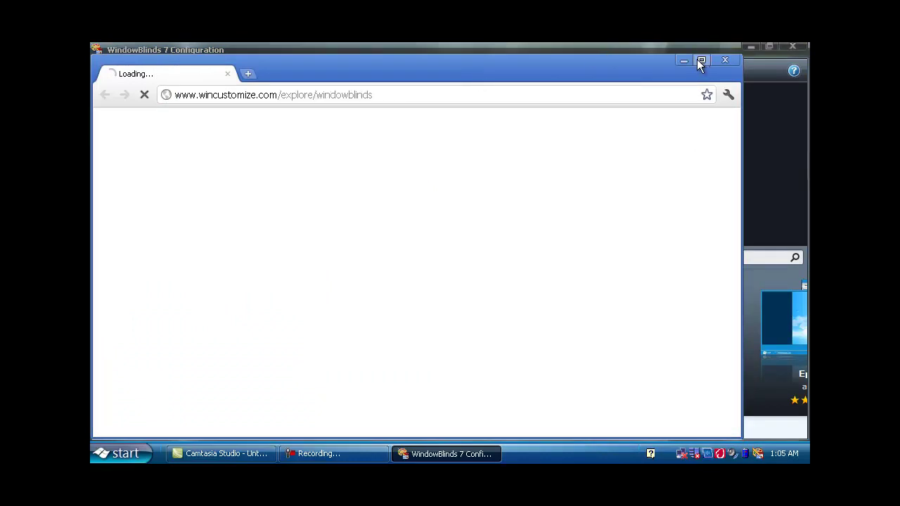
left_click(701, 61)
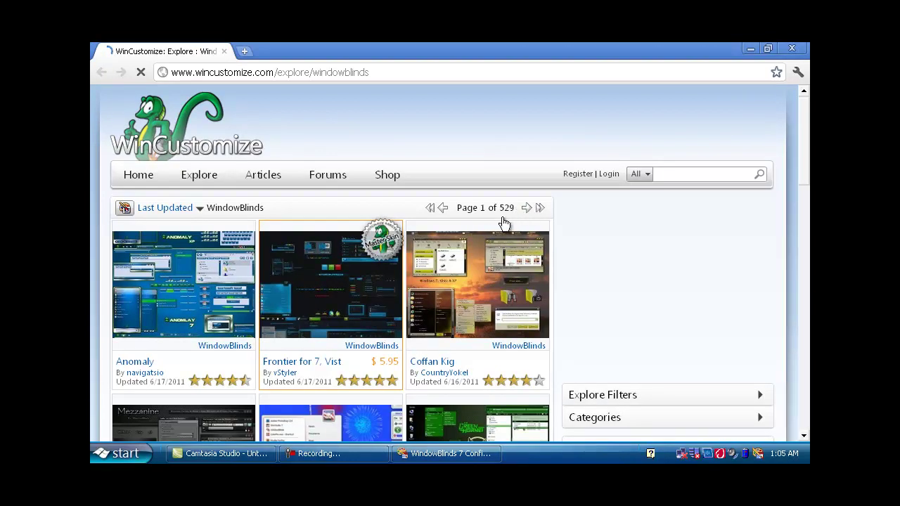
scroll(504, 223, "down", 10)
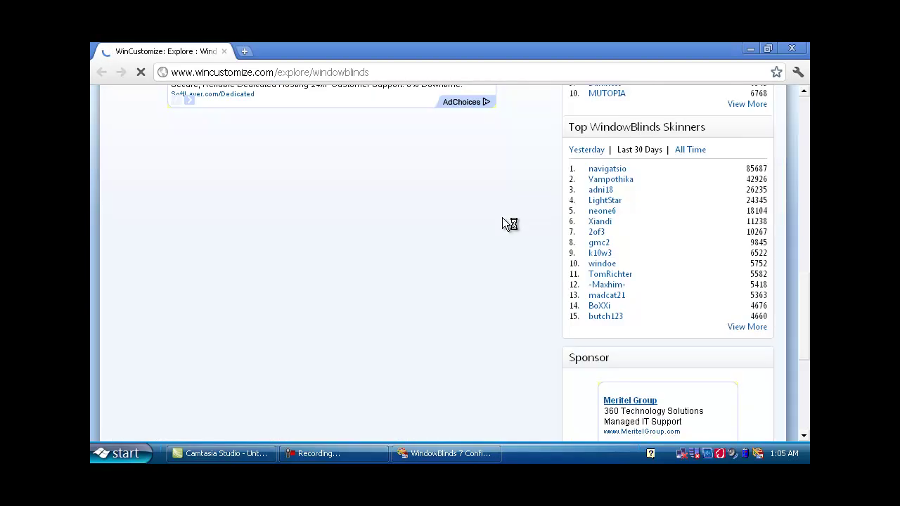
scroll(506, 222, "down", 2)
scroll(753, 237, "up", 4)
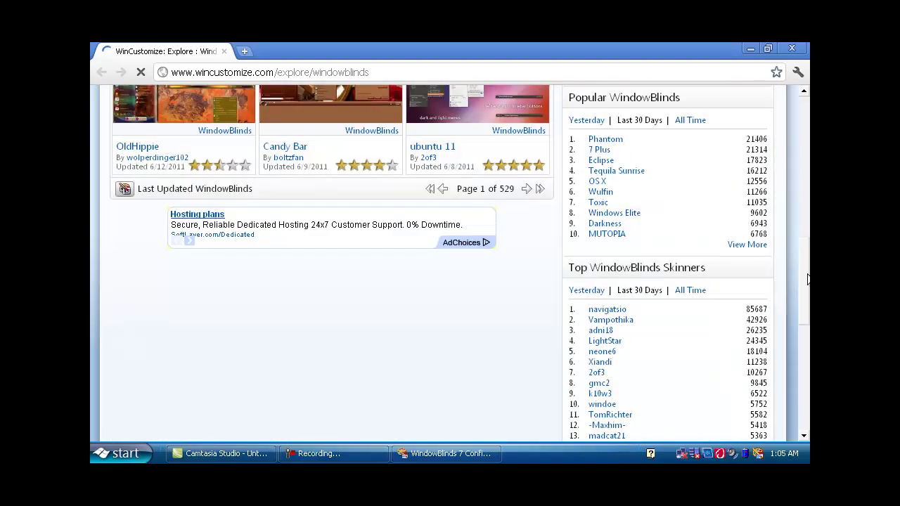
scroll(756, 241, "up", 3)
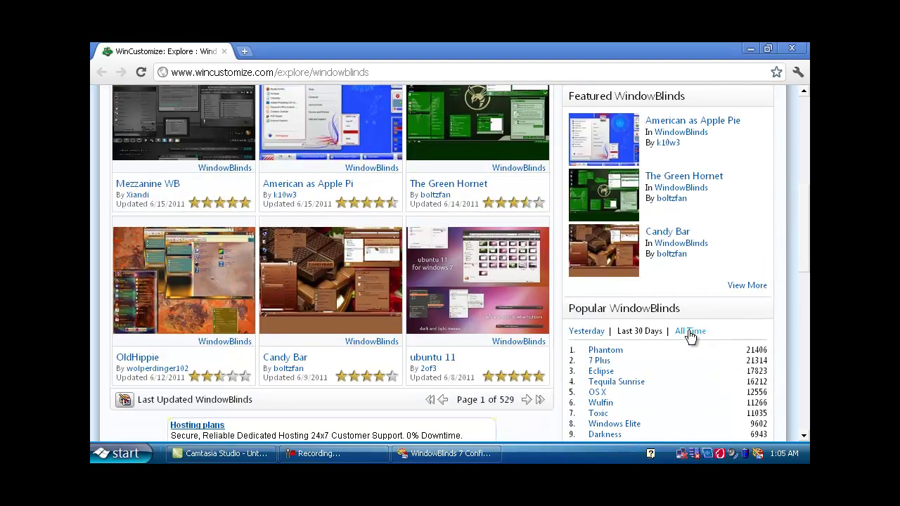
scroll(691, 337, "down", 4)
scroll(689, 335, "up", 2)
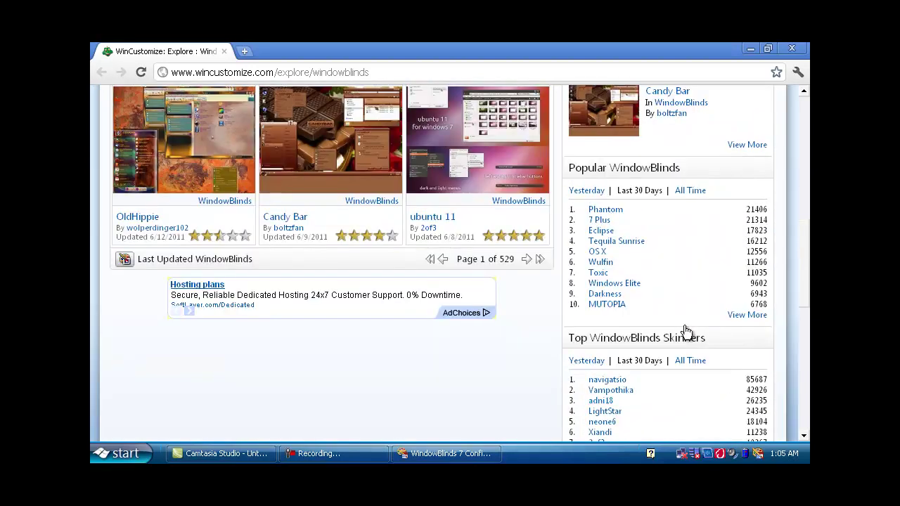
left_click(689, 190)
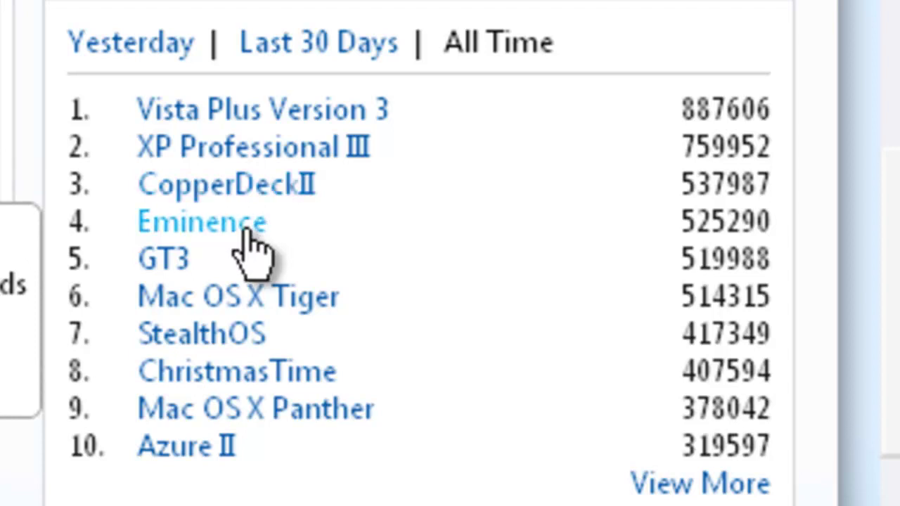
- Open the GT3 skin's page from the all-time popular list and download the skin
left_click(190, 262)
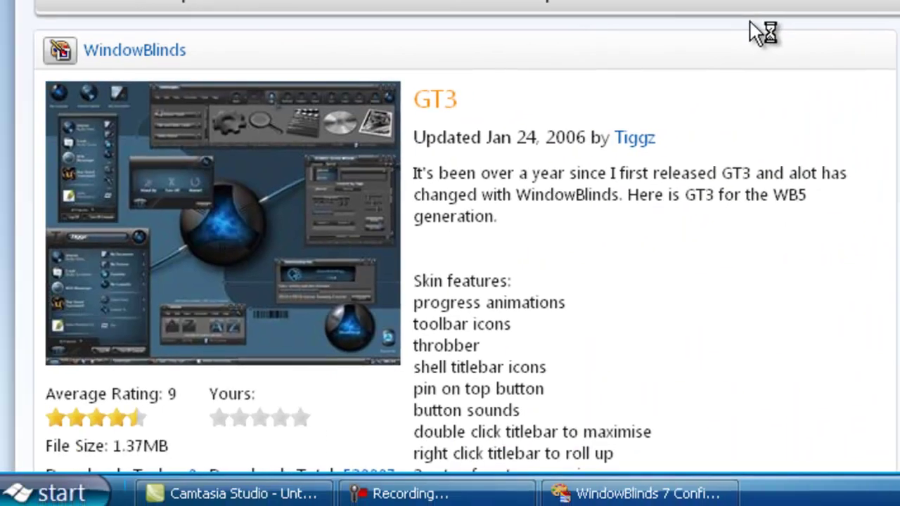
scroll(768, 85, "down", 3)
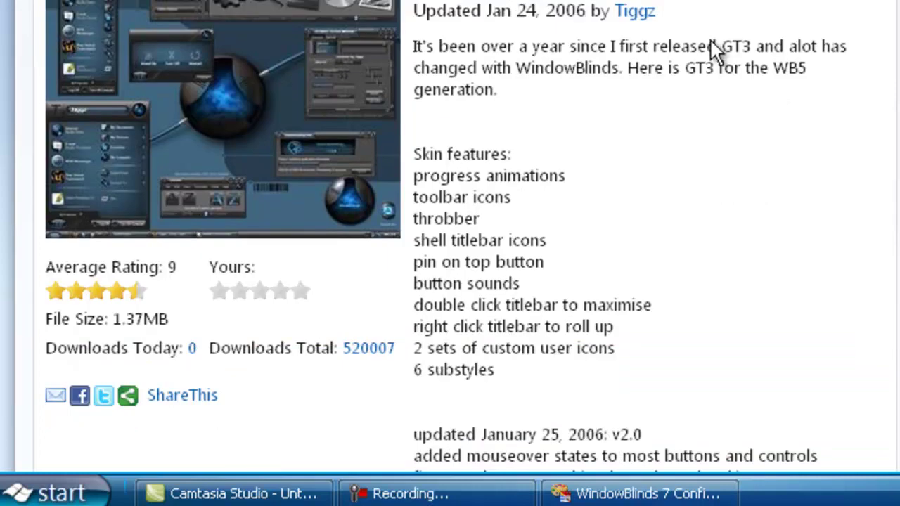
scroll(712, 40, "down", 6)
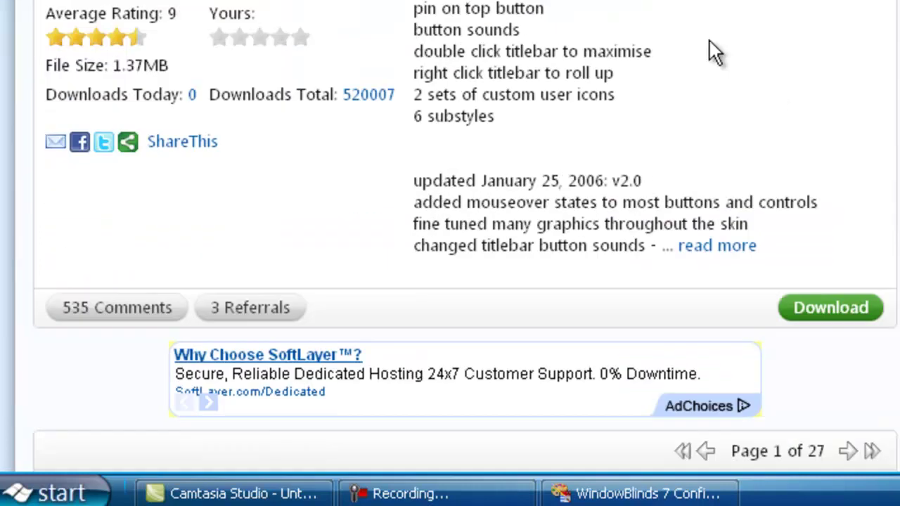
left_click(828, 321)
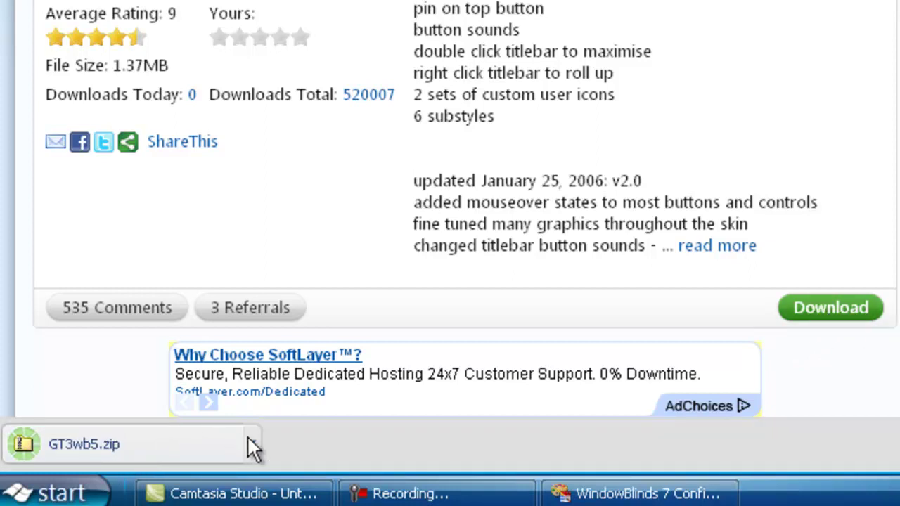
- Open the StealthOS skin's page from the popular skins and download the skin
scroll(455, 190, "down", 3)
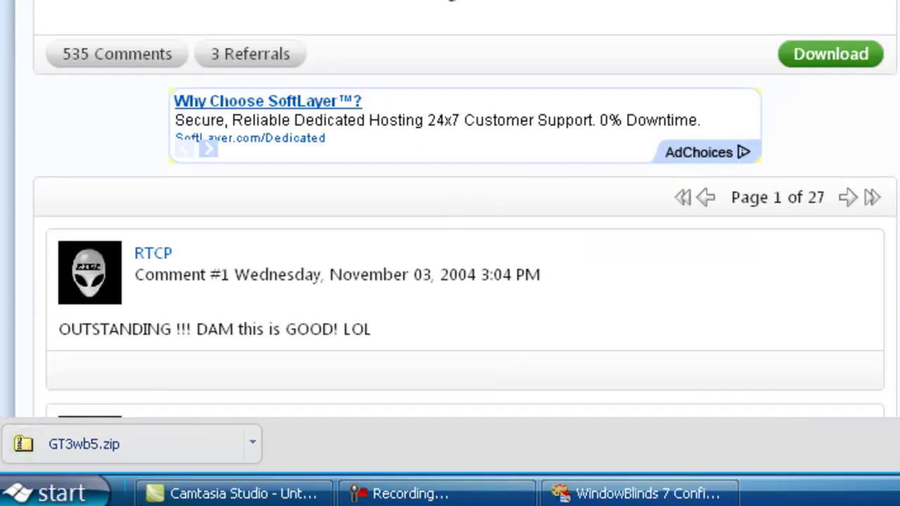
scroll(455, 211, "down", 3)
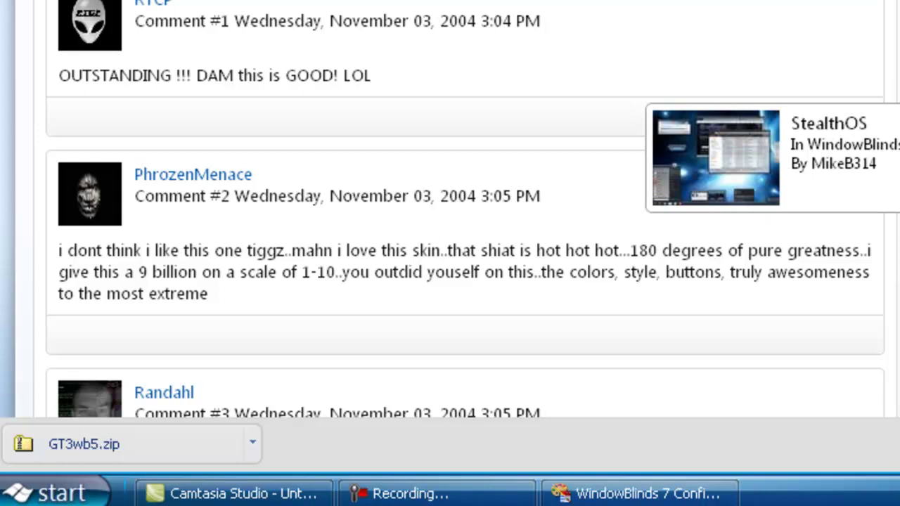
left_click(879, 127)
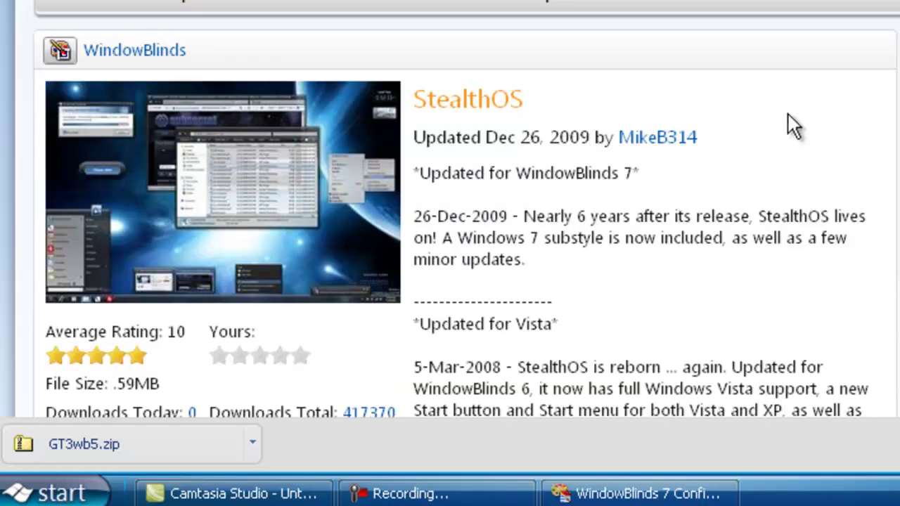
scroll(789, 120, "down", 3)
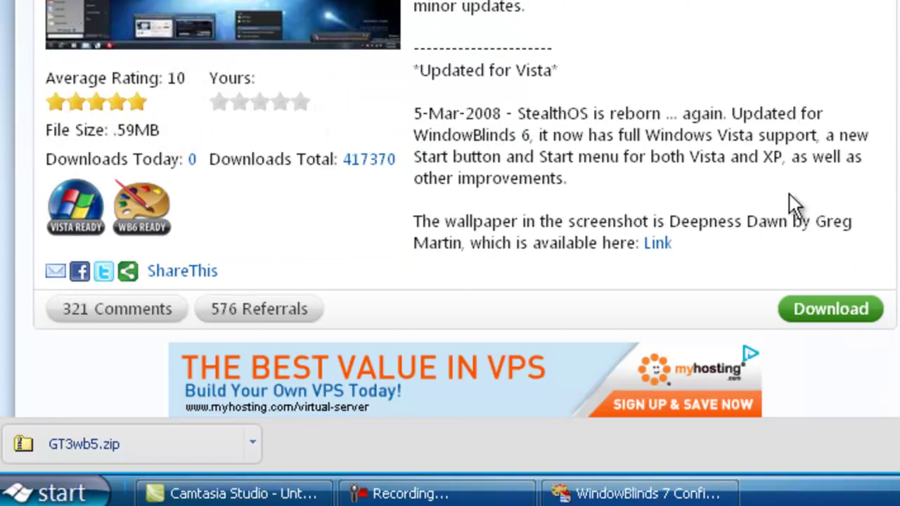
left_click(828, 313)
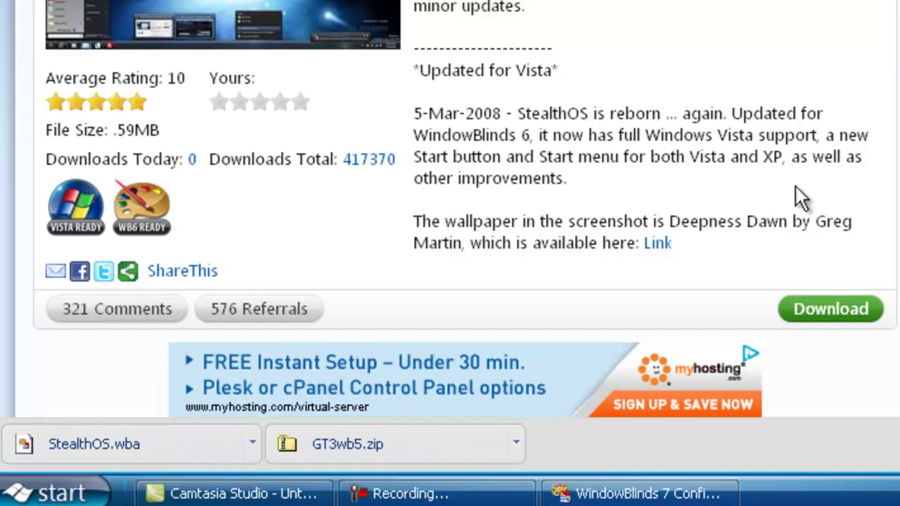
- Look through the latest skins on the skin author's profile page and view the Vista Look v.4 theme's page
scroll(450, 211, "up", 3)
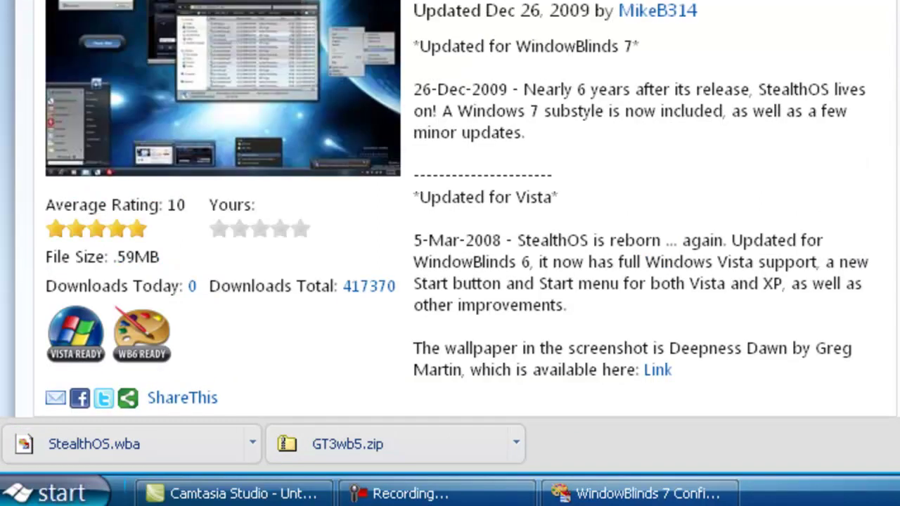
scroll(450, 211, "down", 10)
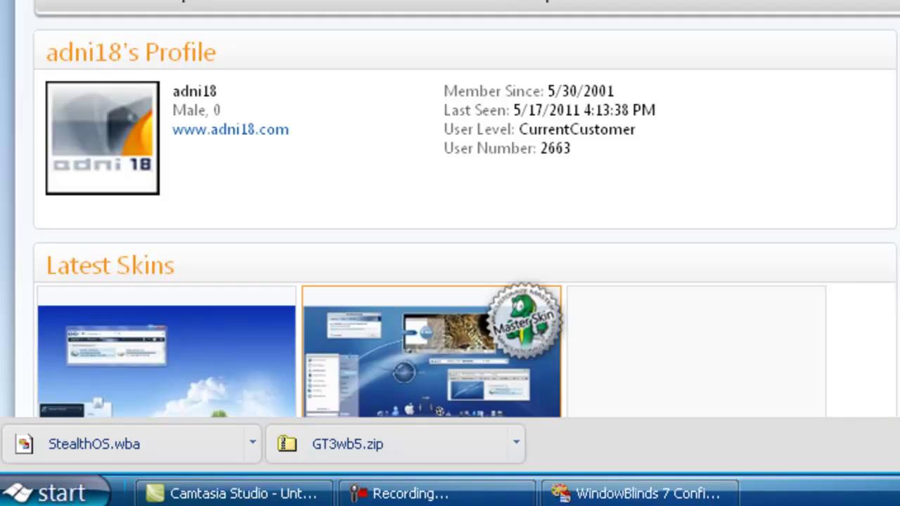
scroll(450, 211, "down", 5)
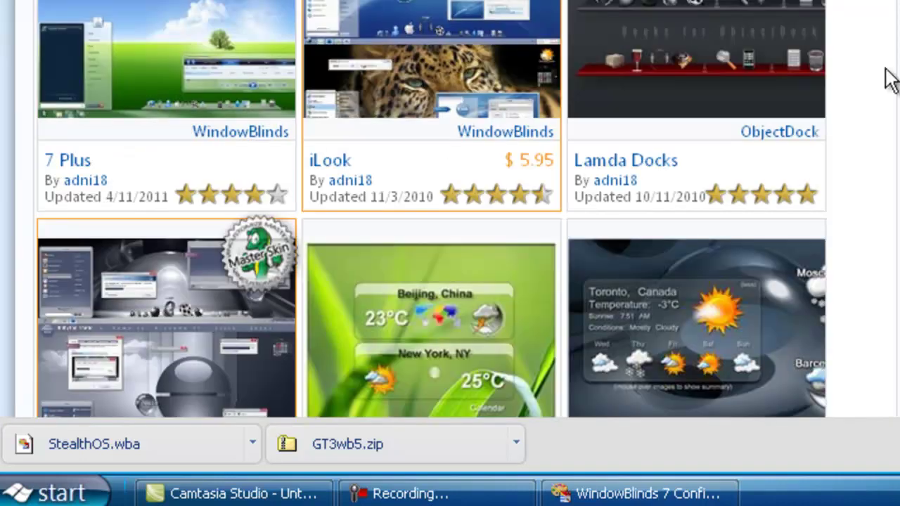
scroll(858, 40, "down", 5)
scroll(757, 80, "down", 1)
scroll(738, 87, "down", 3)
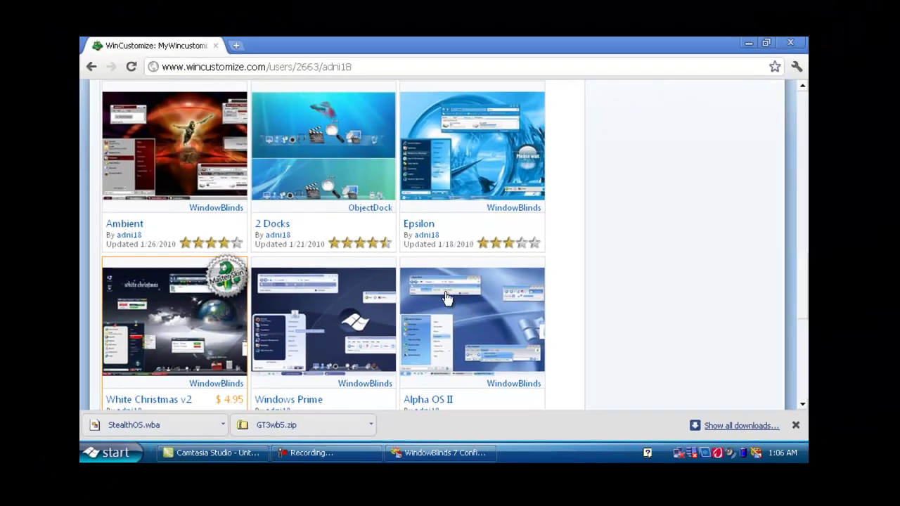
scroll(291, 364, "down", 1)
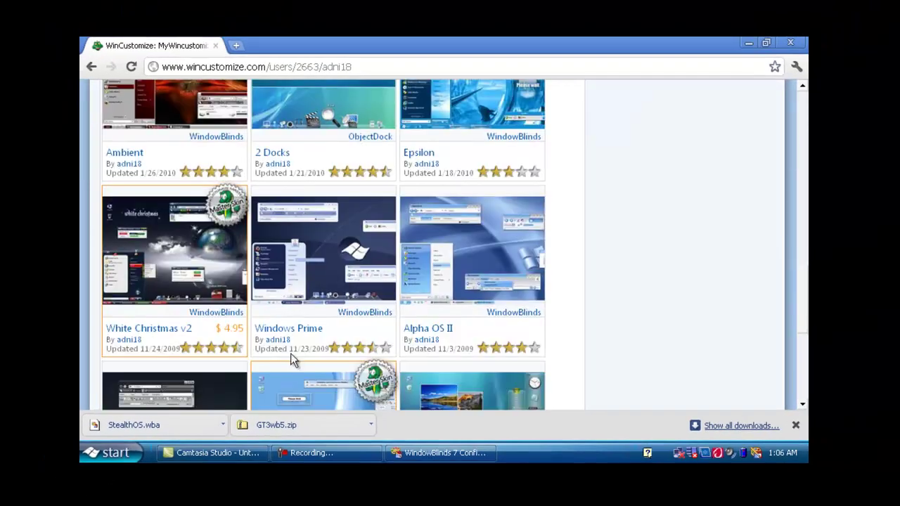
scroll(291, 337, "down", 3)
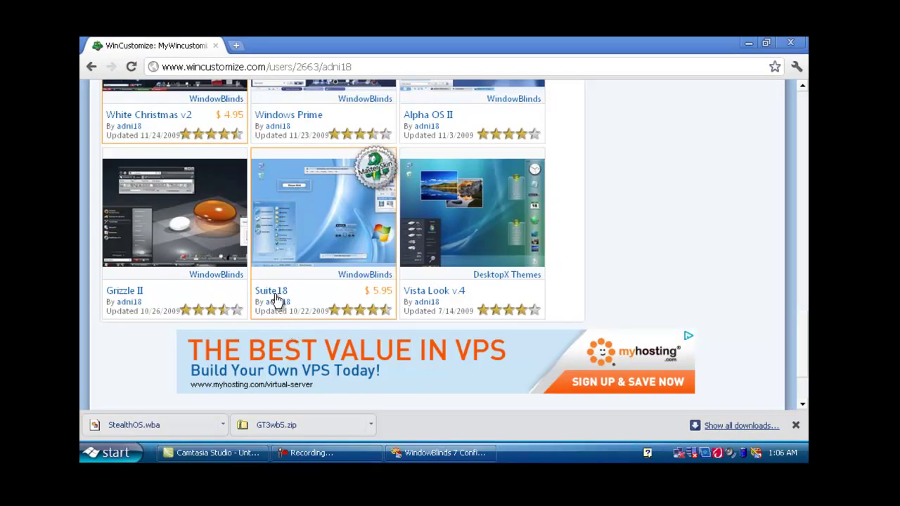
left_click(431, 295)
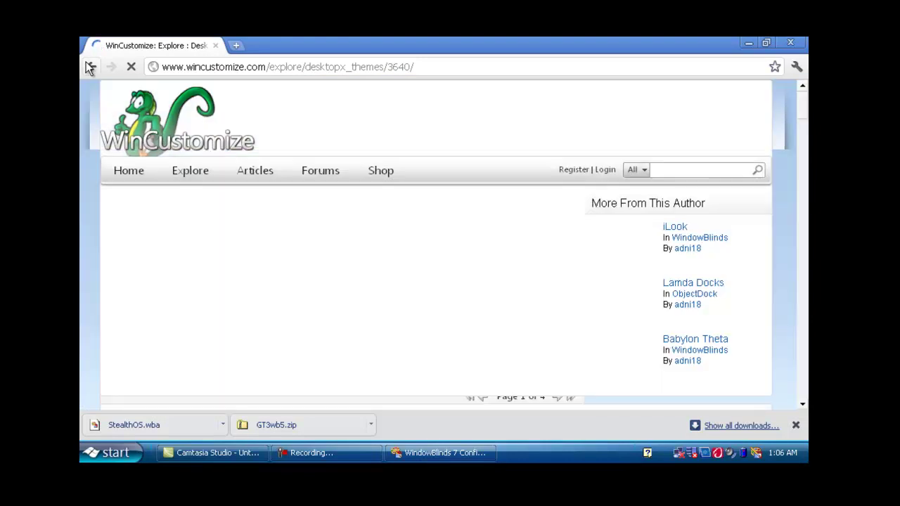
left_click(89, 67)
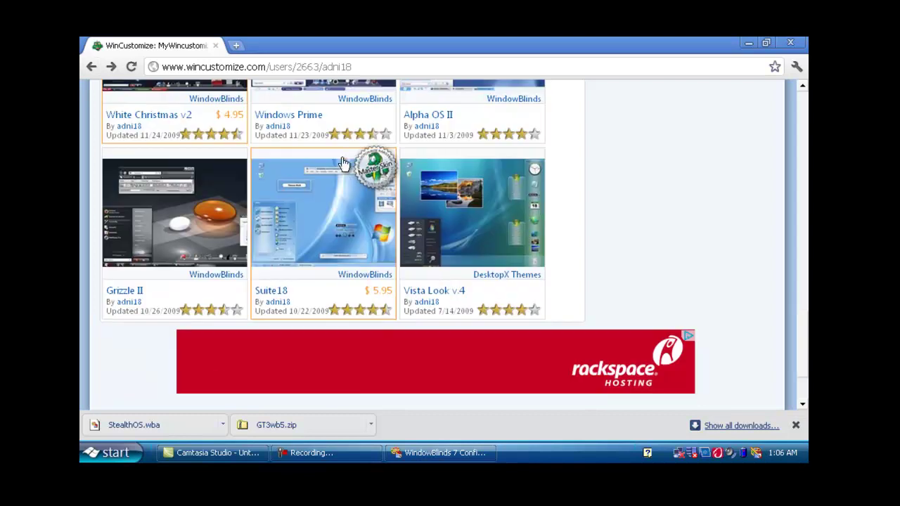
- Open the Alpha OS II skin's page, try to download the skin, and read the download limit and subscription information
scroll(423, 239, "up", 2)
left_click(427, 256)
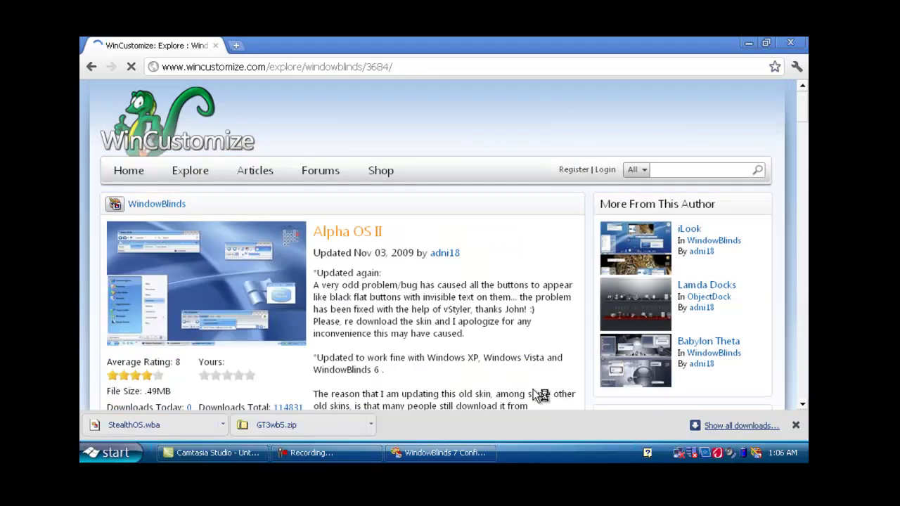
scroll(531, 395, "down", 2)
left_click(535, 351)
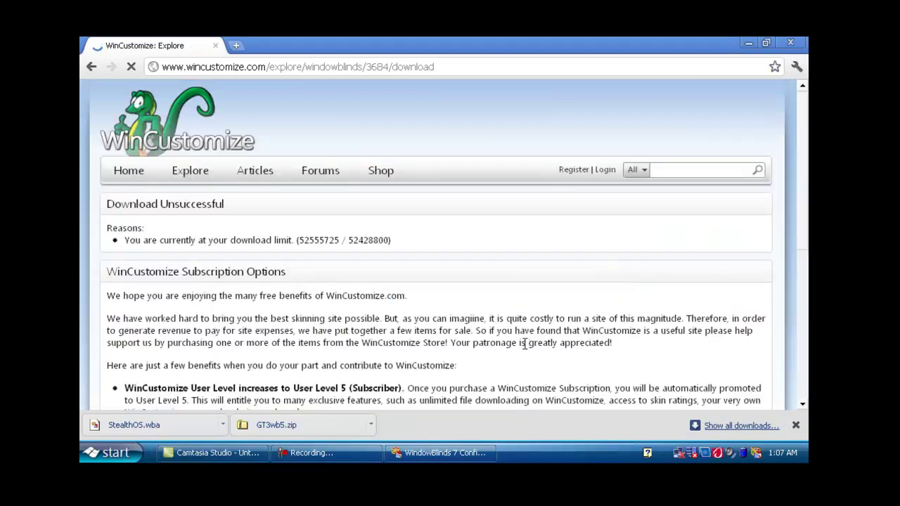
scroll(511, 336, "down", 1)
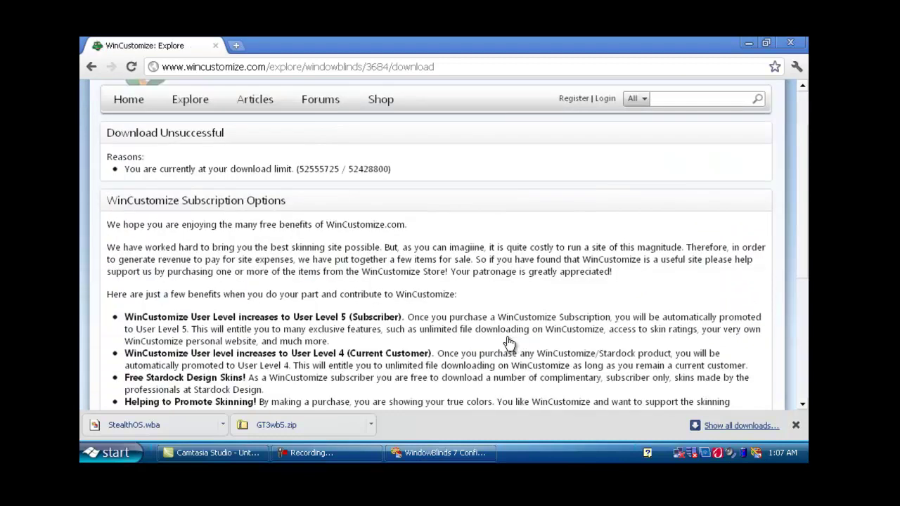
scroll(469, 354, "down", 2)
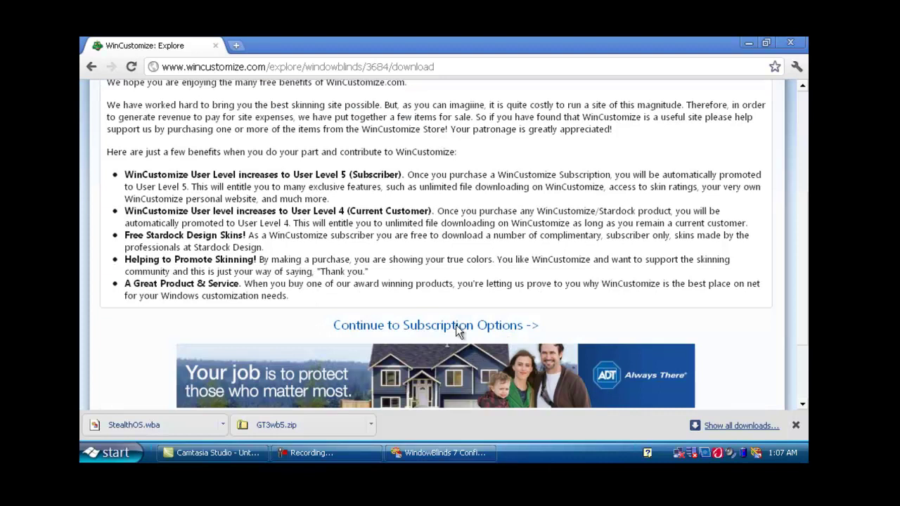
scroll(412, 246, "down", 2)
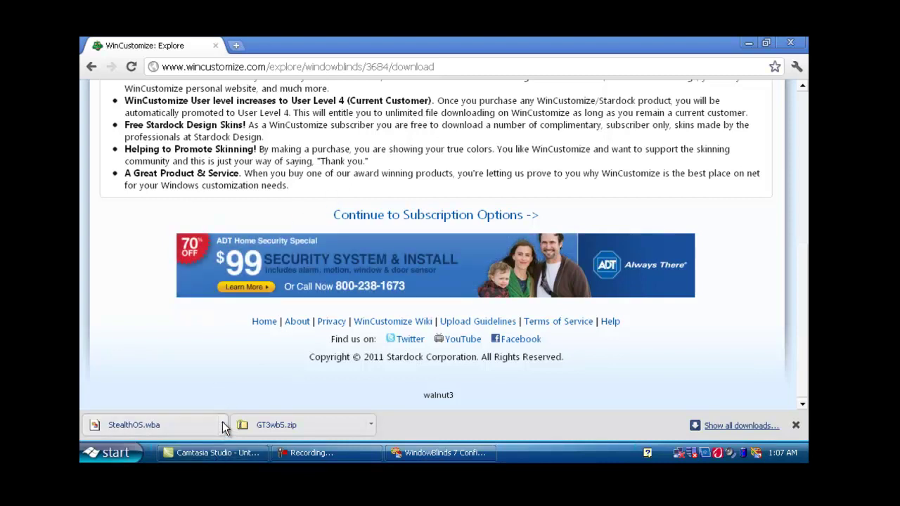
- Open the downloaded StealthOS.wba file and switch to the WindowBlinds 7 Configuration window
left_click(222, 427)
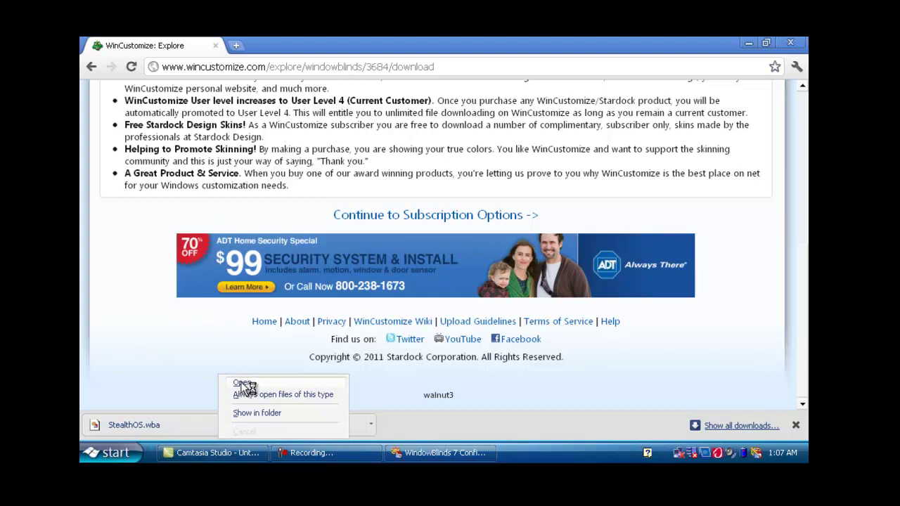
left_click(242, 383)
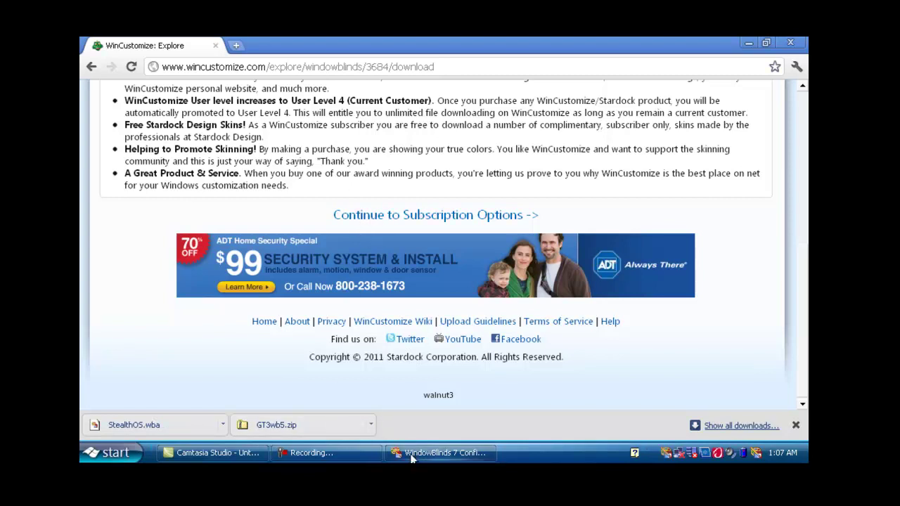
left_click(457, 453)
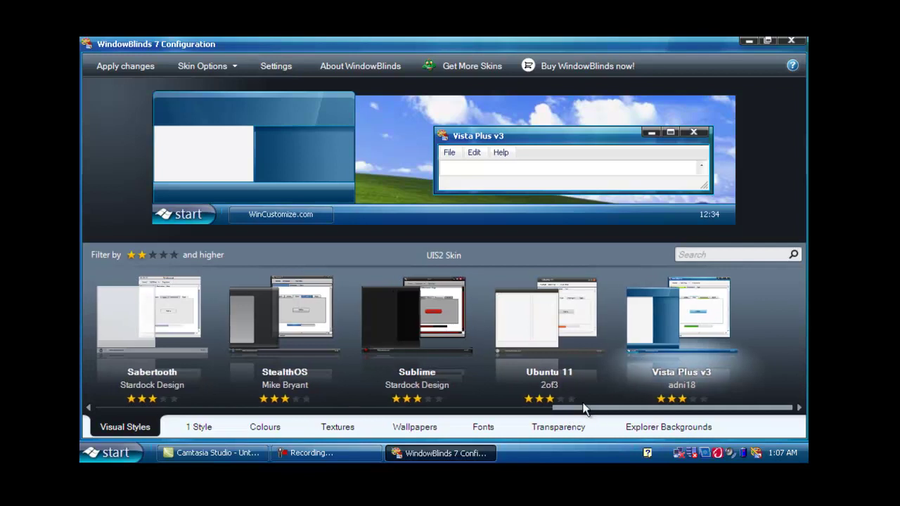
- Preview the StealthOS and Sublime skins, view the available skin options, and return to the StealthOS preview
left_click(302, 306)
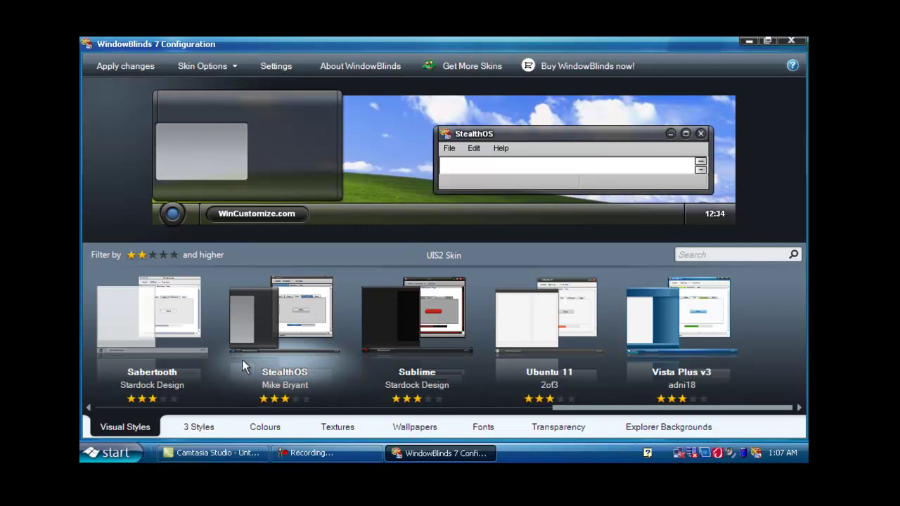
left_click(431, 317)
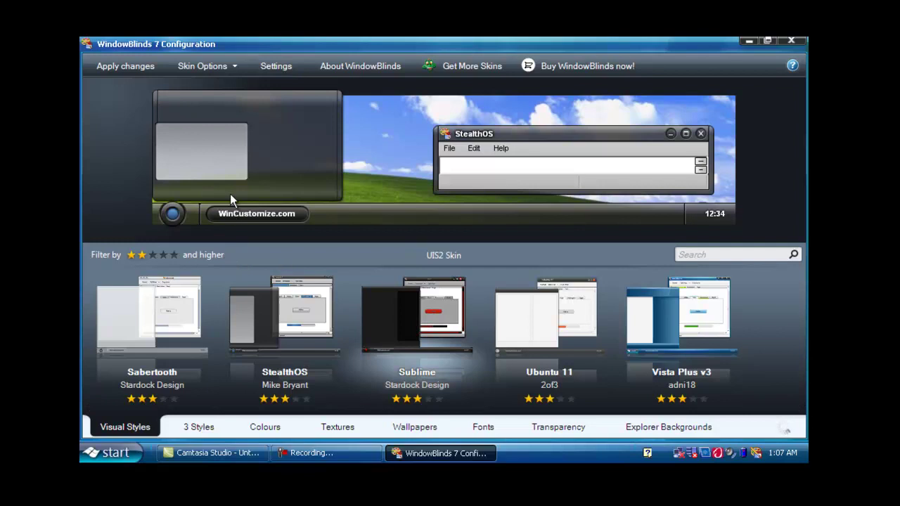
left_click(232, 70)
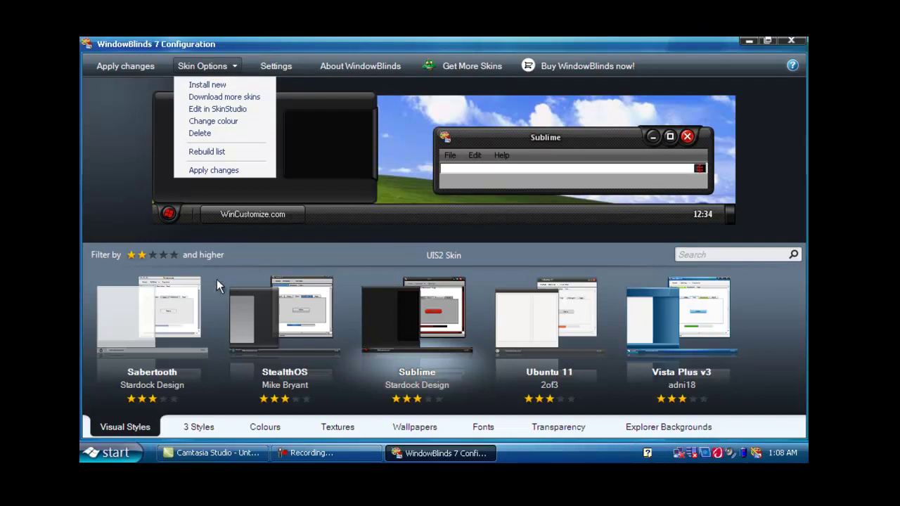
left_click(237, 319)
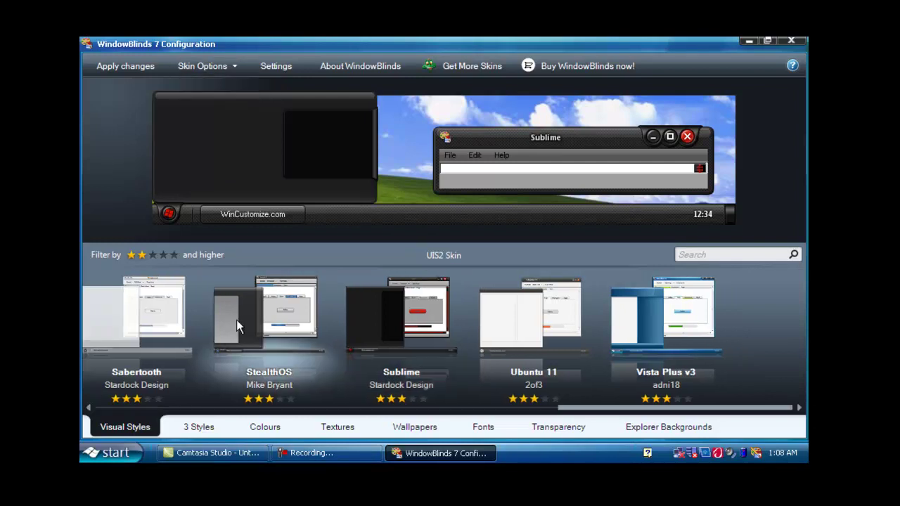
- Select the Epsilon skin among the visual styles and apply it to Windows
scroll(239, 320, "up", 5)
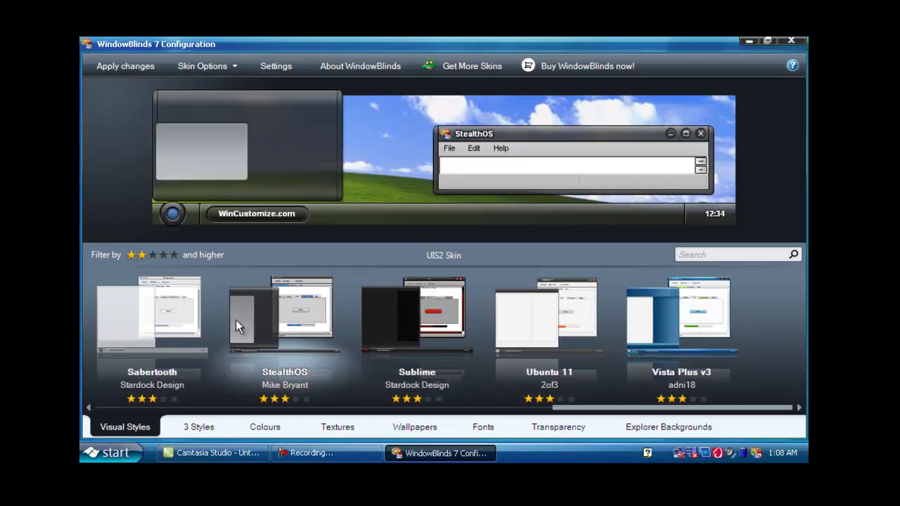
scroll(258, 325, "up", 3)
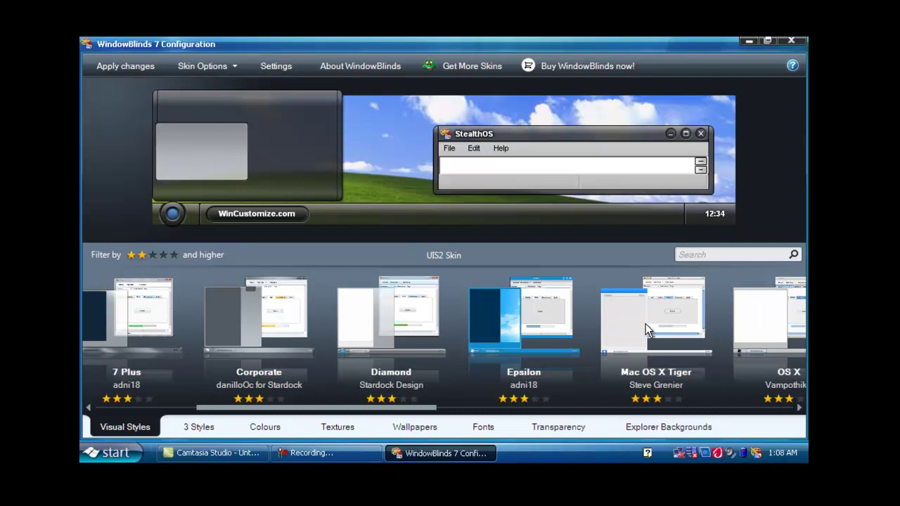
left_click(529, 313)
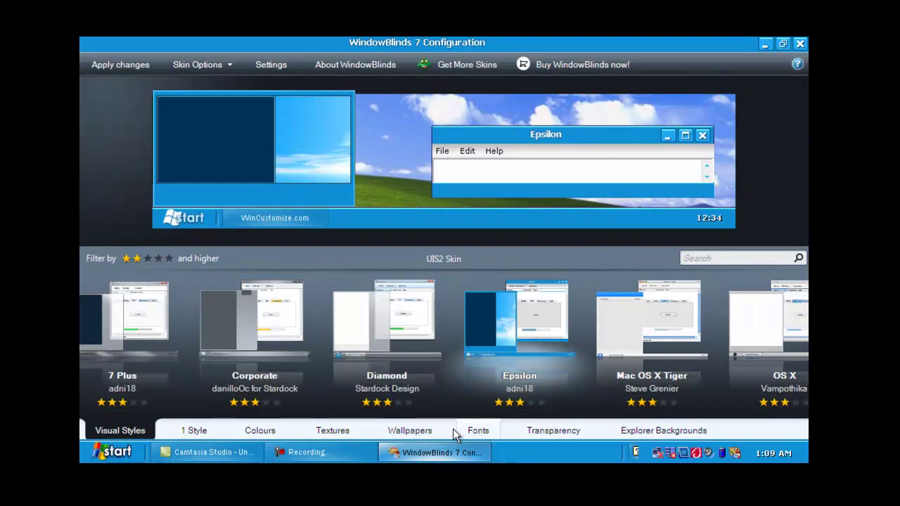
- Minimize WindowBlinds and the browser, then examine the desktop, Start menu and Turn off computer dialog in the applied skin
left_click(765, 45)
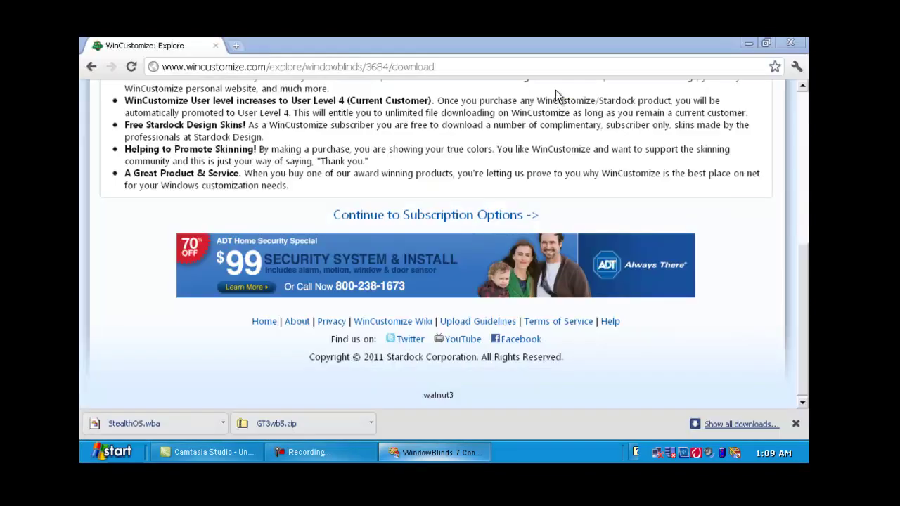
left_click(748, 43)
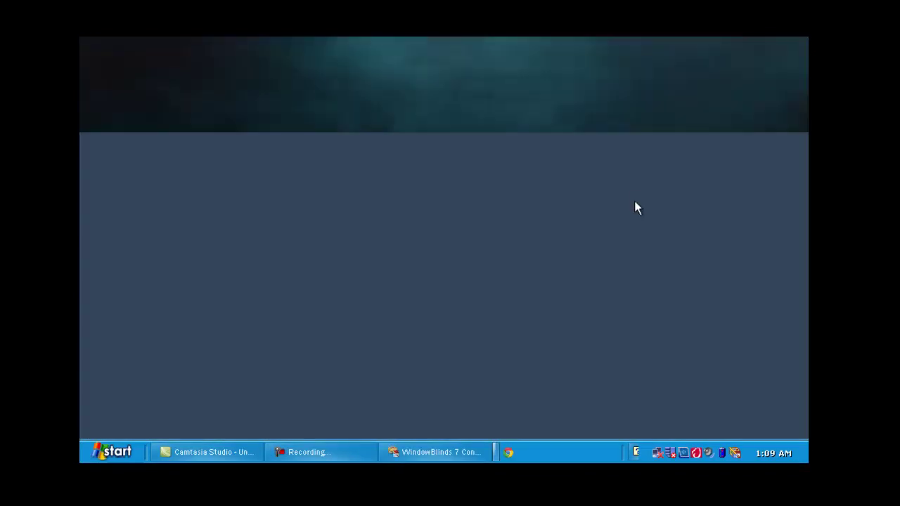
left_click_drag(345, 128, 358, 202)
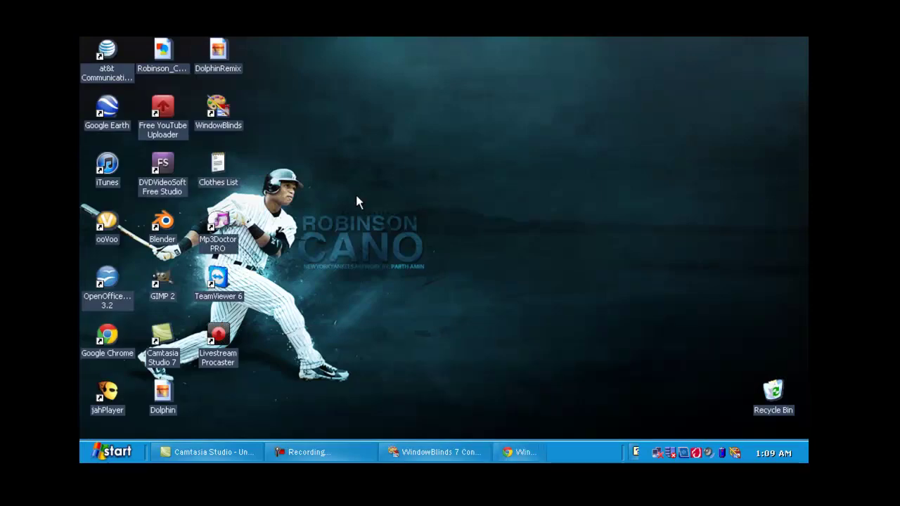
left_click(115, 458)
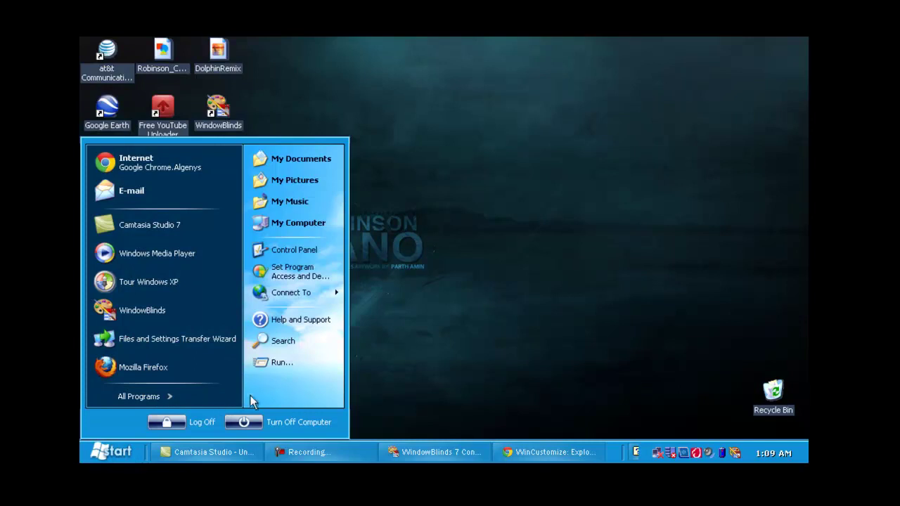
left_click(238, 419)
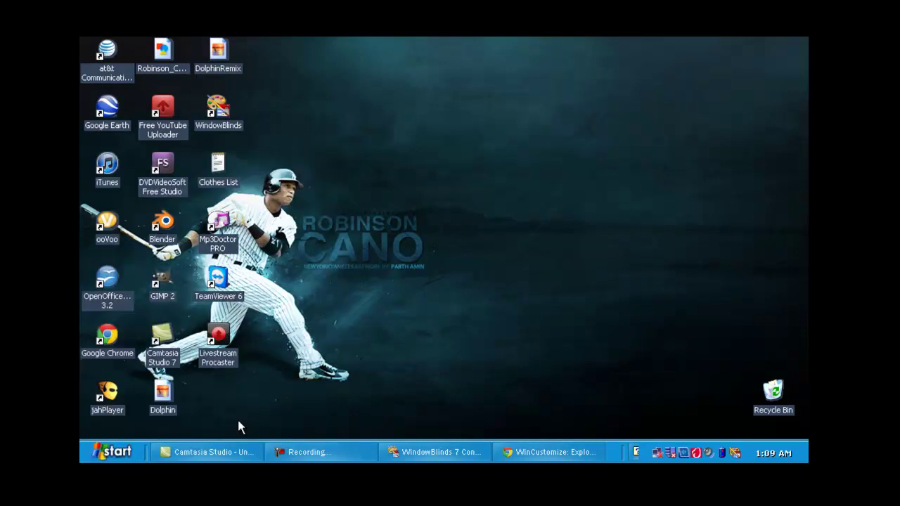
left_click(523, 260)
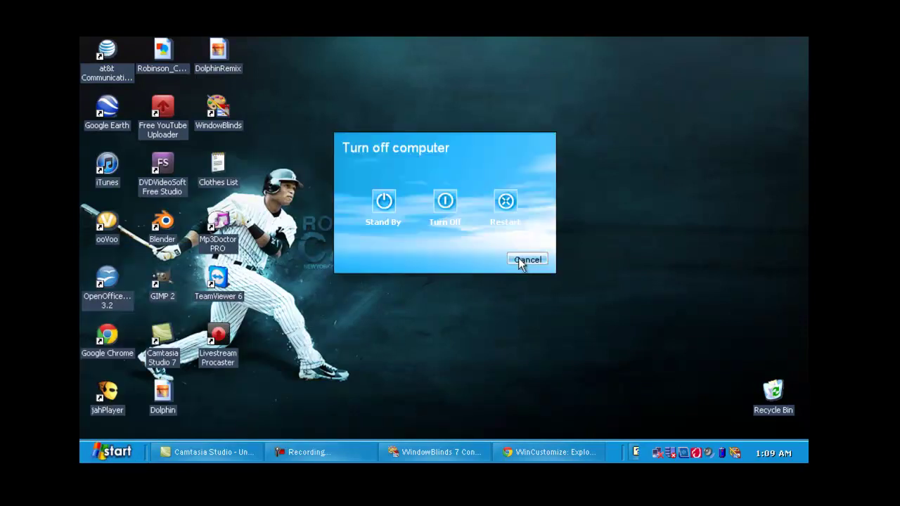
- Bring up the Camtasia Studio window to view its skinned title bar, then minimize it again
left_click(170, 456)
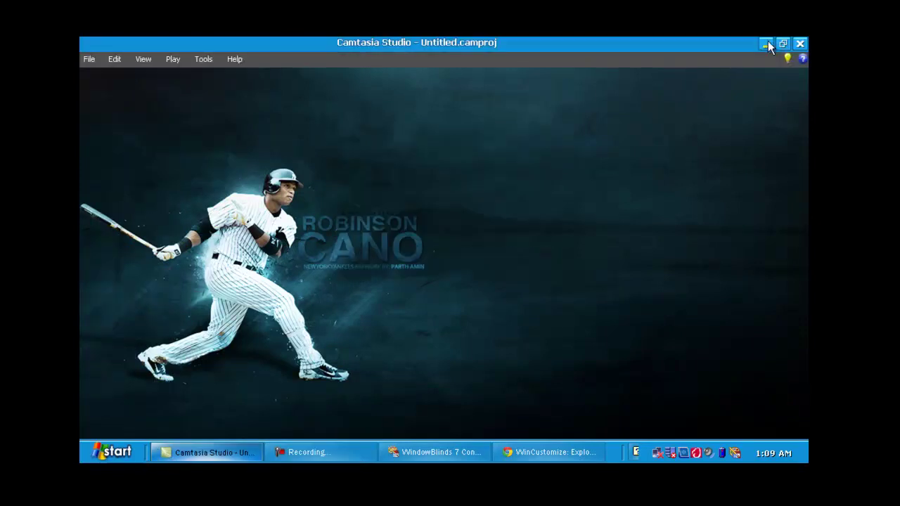
left_click(763, 42)
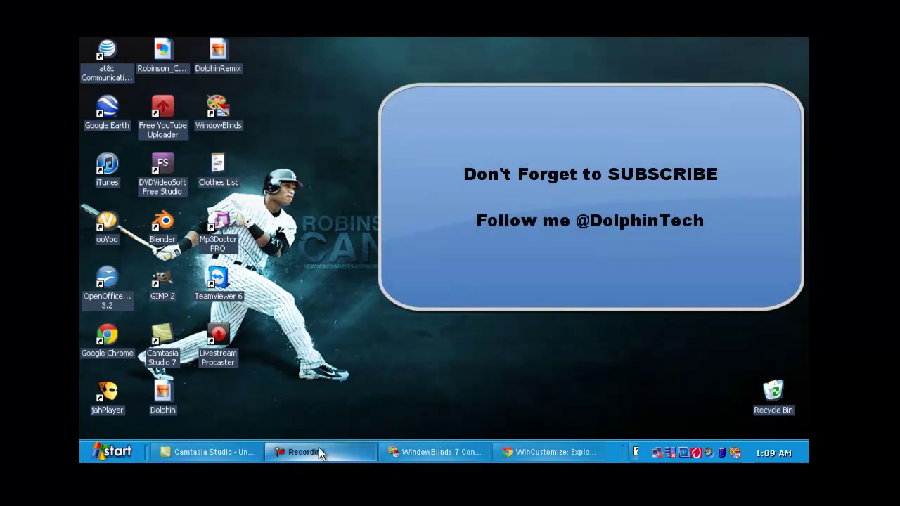
left_click(319, 451)
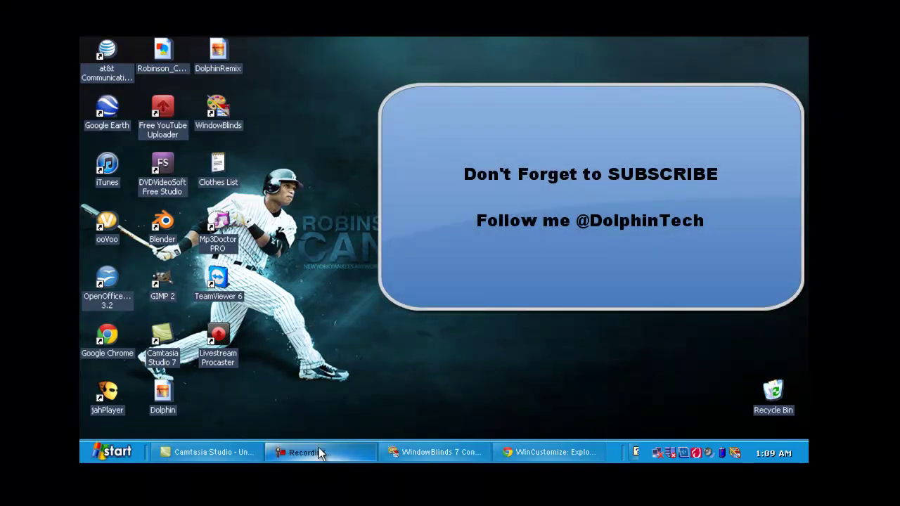